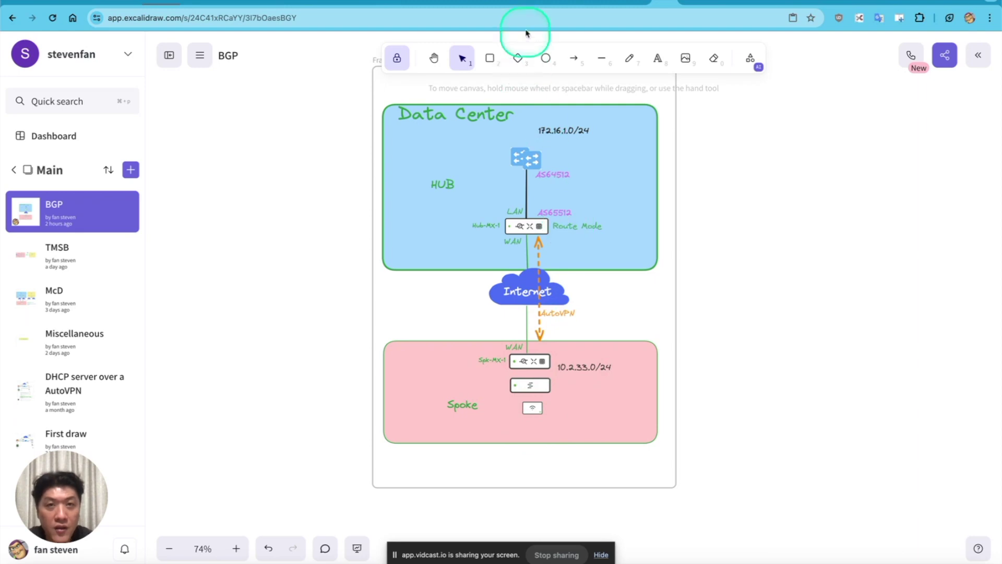
# Switch to the Meraki dashboard and open the SF3_Hub1 network's Routing page to review its BGP VPN AS
pyautogui.click(546, 6)
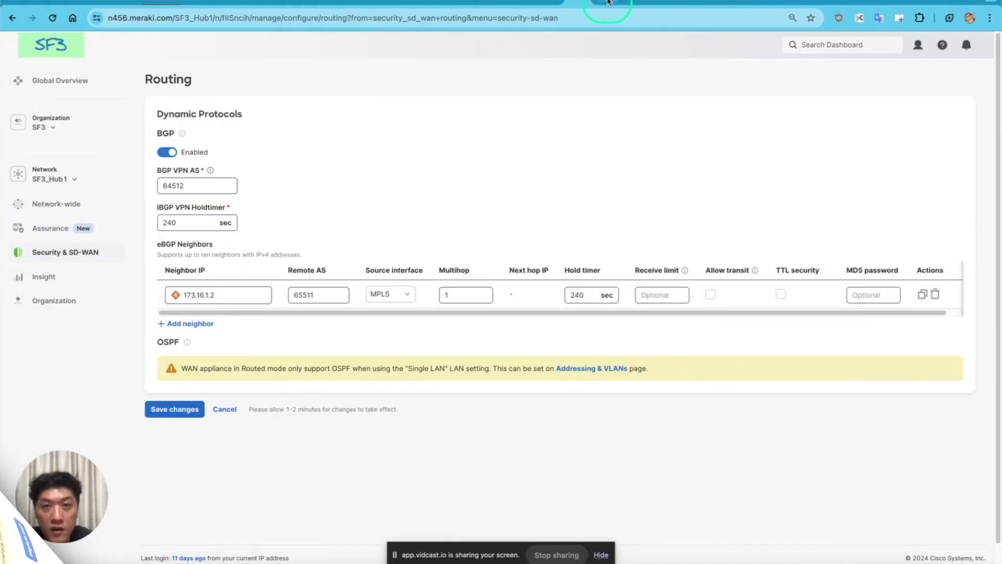
pyautogui.moveTo(83, 255)
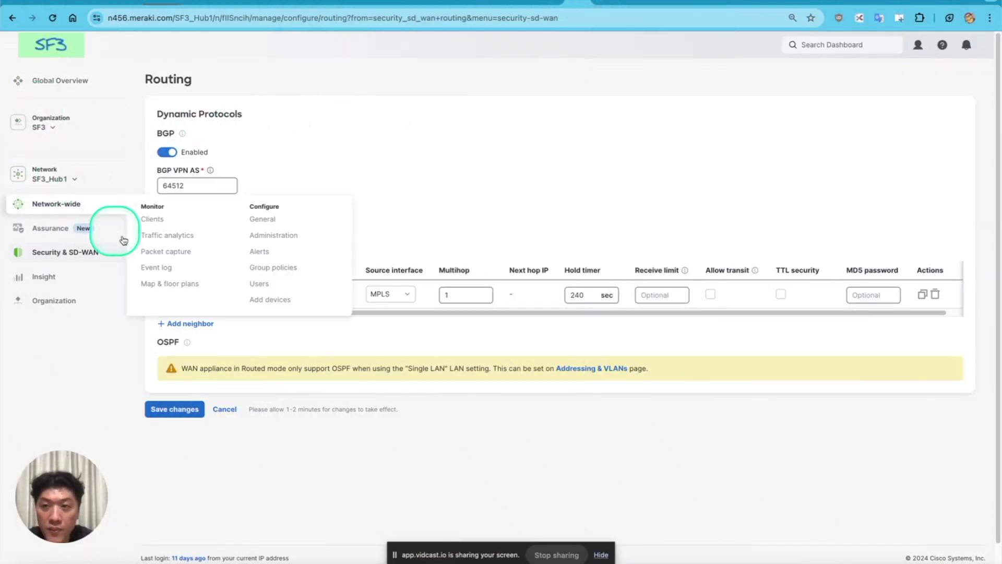
pyautogui.click(258, 333)
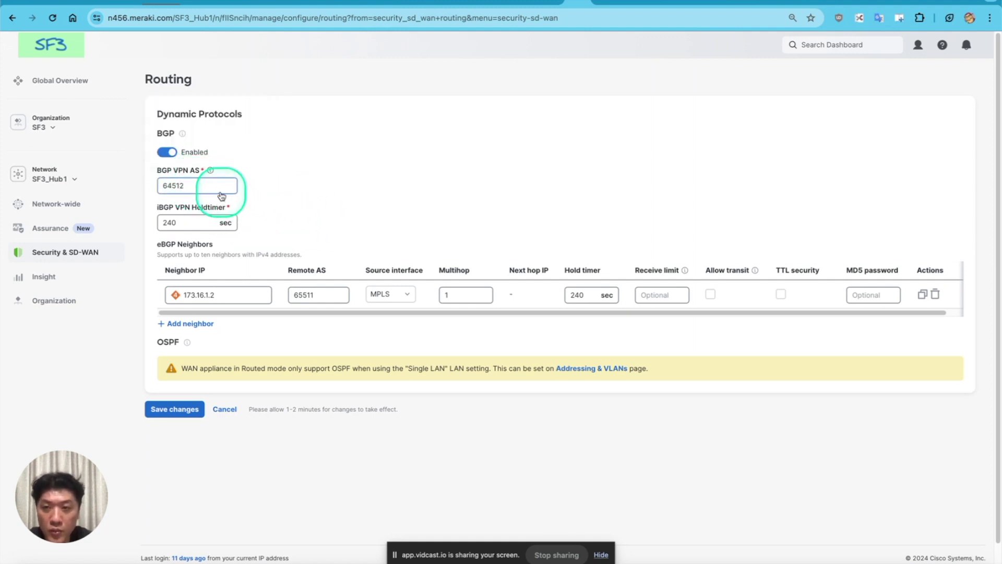
pyautogui.click(222, 195)
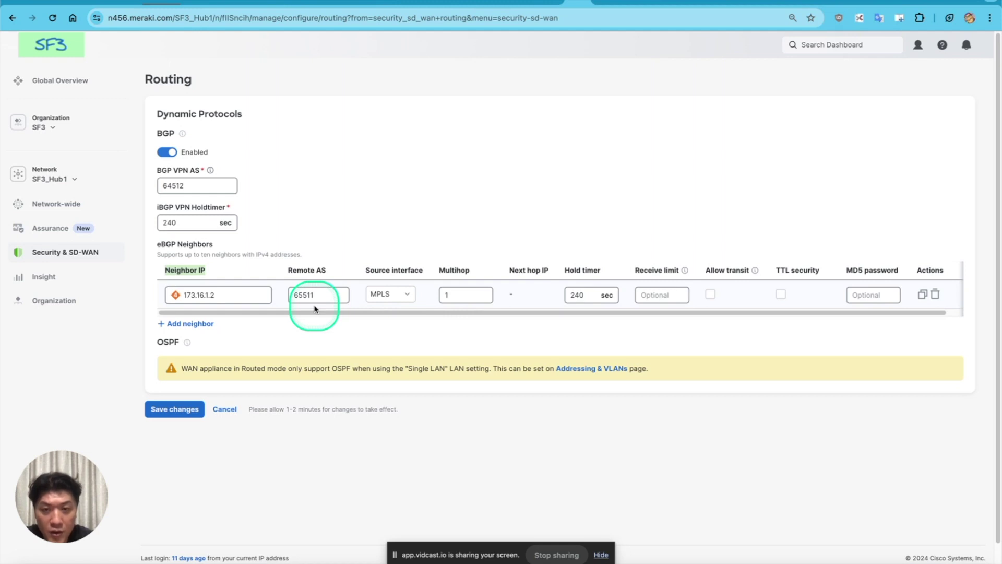
# Review the source interface choices for the eBGP neighbor and keep MPLS selected
pyautogui.moveTo(424, 269); pyautogui.dragTo(381, 269)
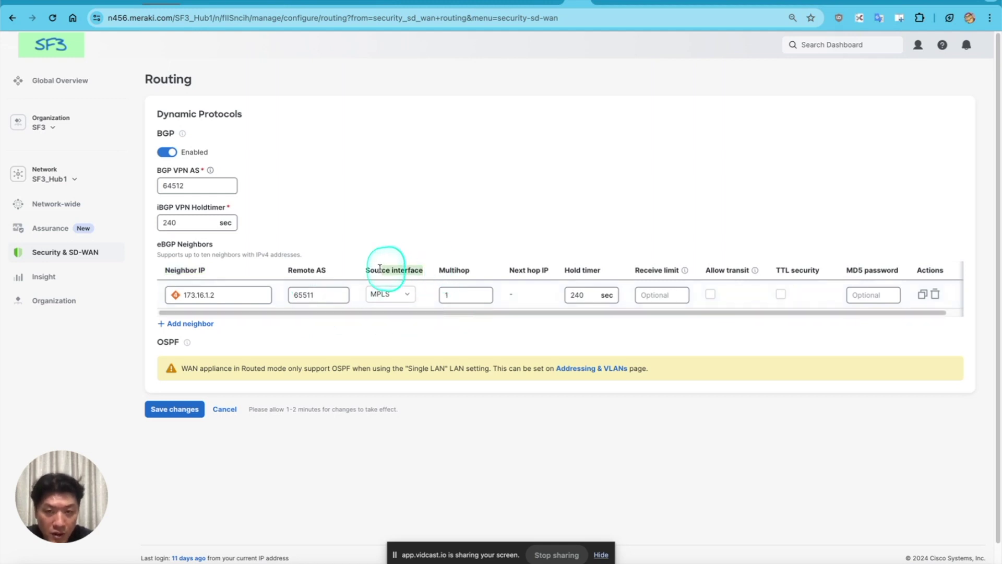
pyautogui.click(413, 300)
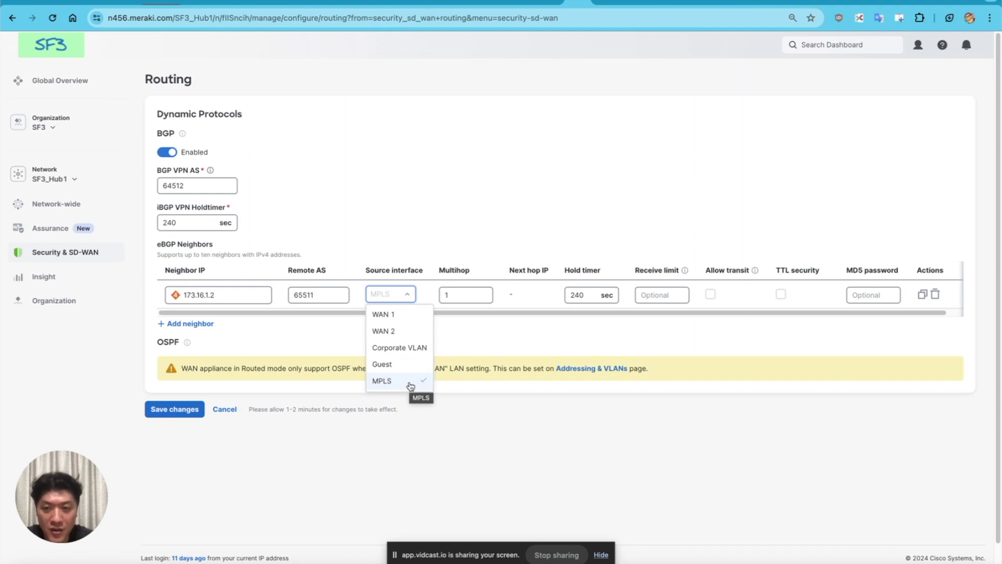
pyautogui.click(412, 385)
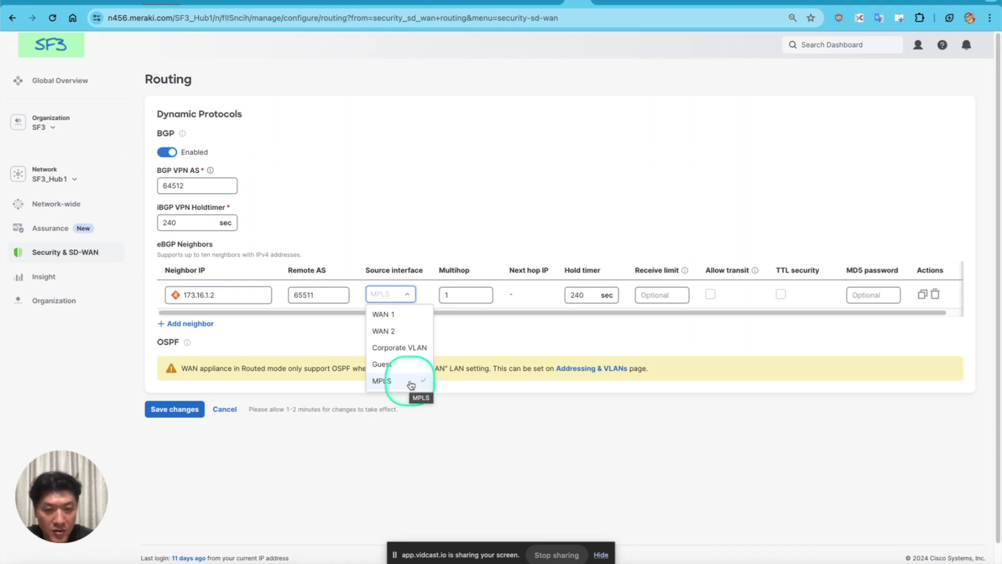
pyautogui.moveTo(635, 313); pyautogui.dragTo(616, 352)
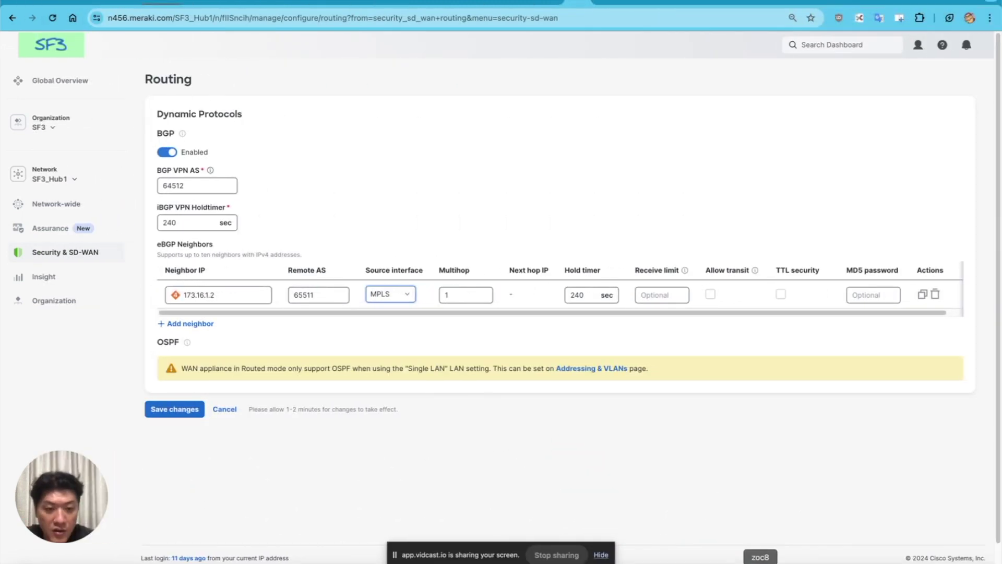
# Switch to the ZOC terminal and display the hub router's BGP configuration with "show run | s router bgp"
pyautogui.click(760, 560)
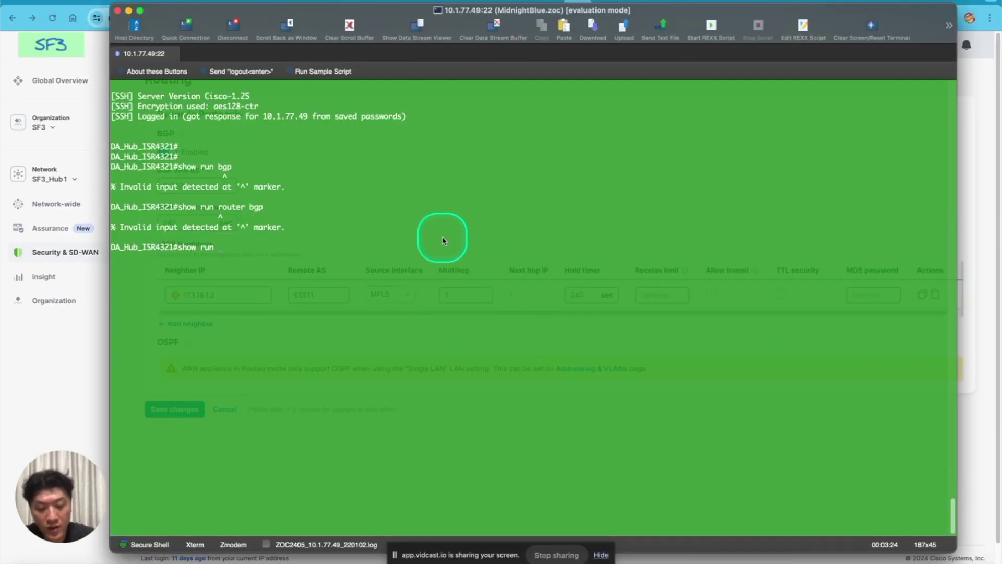
pyautogui.write('s route')
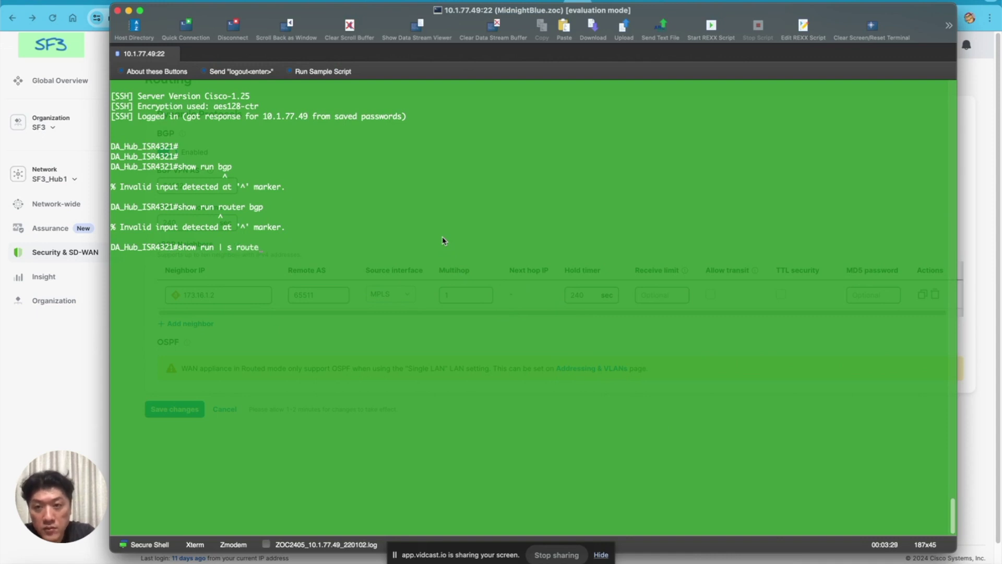
pyautogui.write('r bgp')
pyautogui.press('Return')
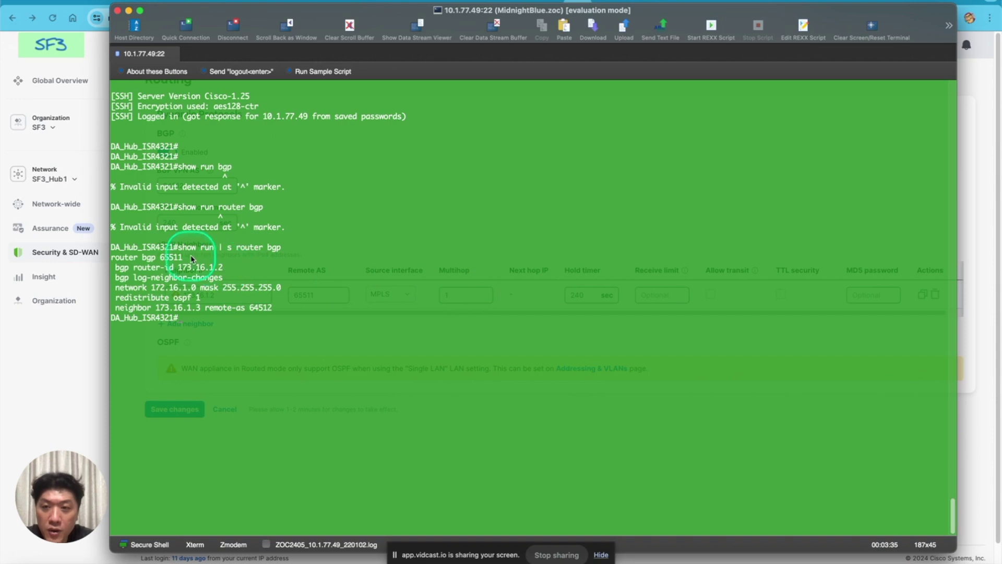
# Move the terminal beside the dashboard's neighbor settings and examine the router ID, network and neighbor lines of the BGP configuration
pyautogui.moveTo(231, 13); pyautogui.dragTo(427, 12)
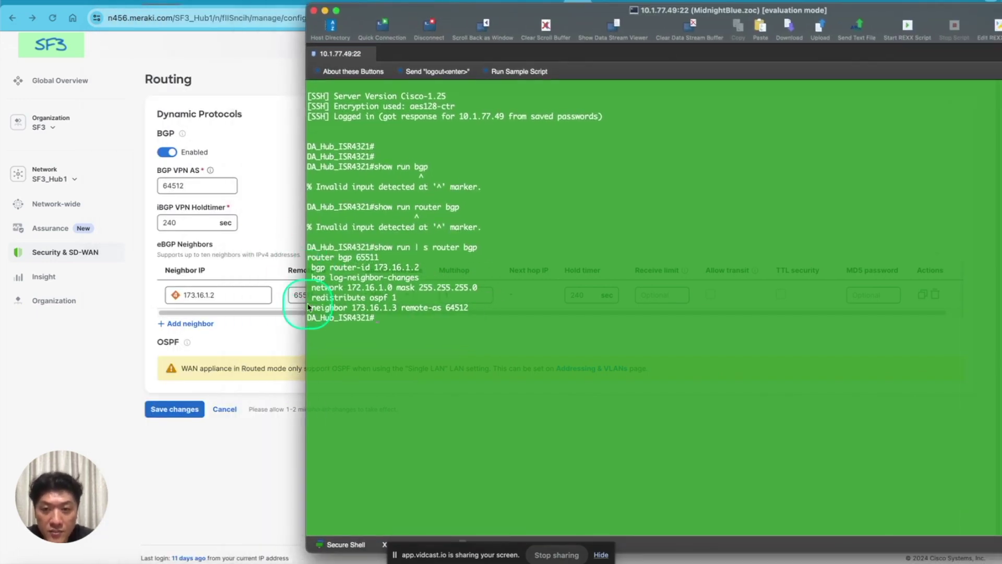
pyautogui.moveTo(422, 268); pyautogui.dragTo(382, 272)
pyautogui.moveTo(380, 272); pyautogui.dragTo(375, 272)
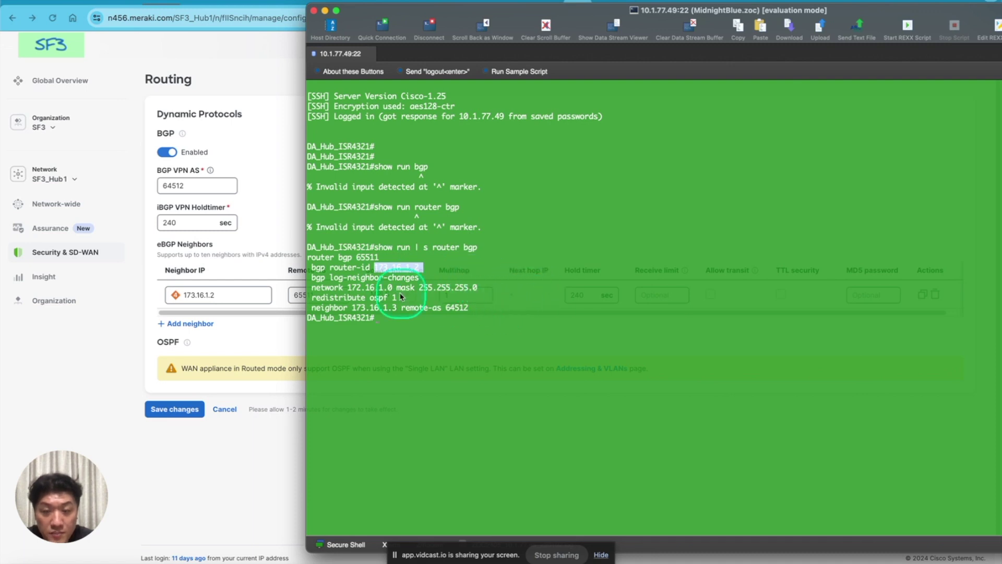
pyautogui.moveTo(312, 288); pyautogui.dragTo(479, 293)
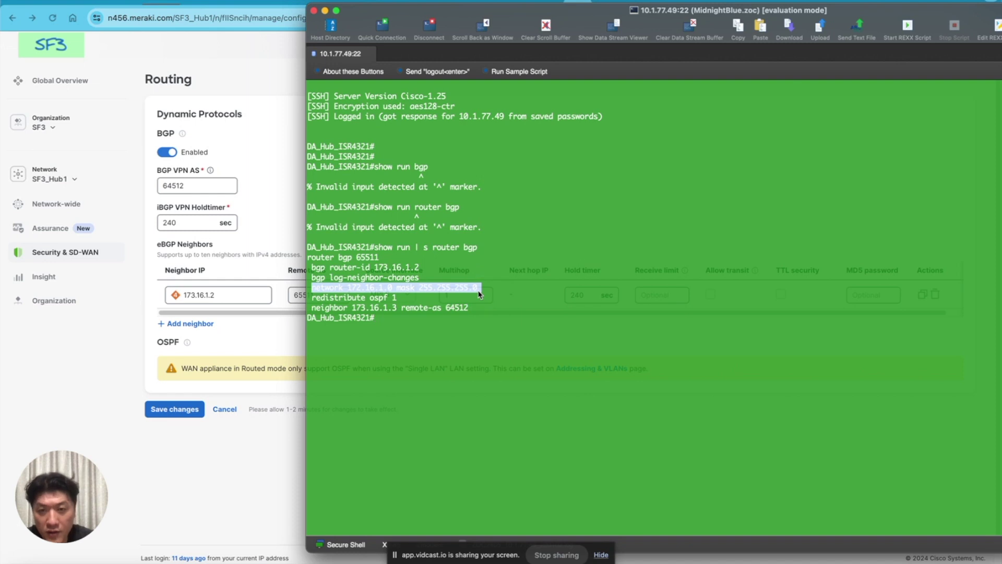
pyautogui.moveTo(316, 307); pyautogui.dragTo(468, 308)
pyautogui.click(491, 314)
pyautogui.click(603, 330)
# Display the router's BGP table with "show ip bgp topo *"
pyautogui.write('show ip bgp topo')
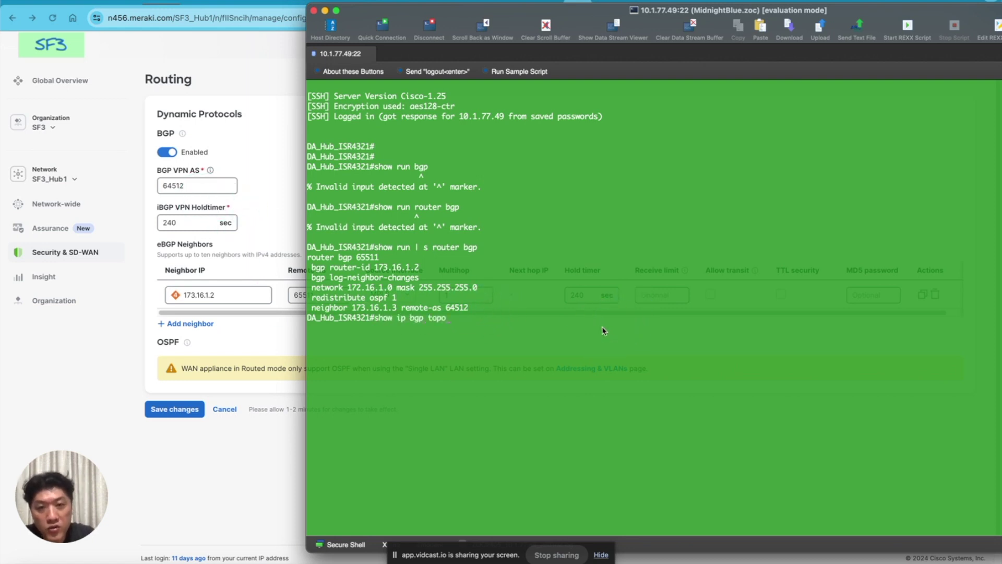
pyautogui.write(' *')
pyautogui.press('Return')
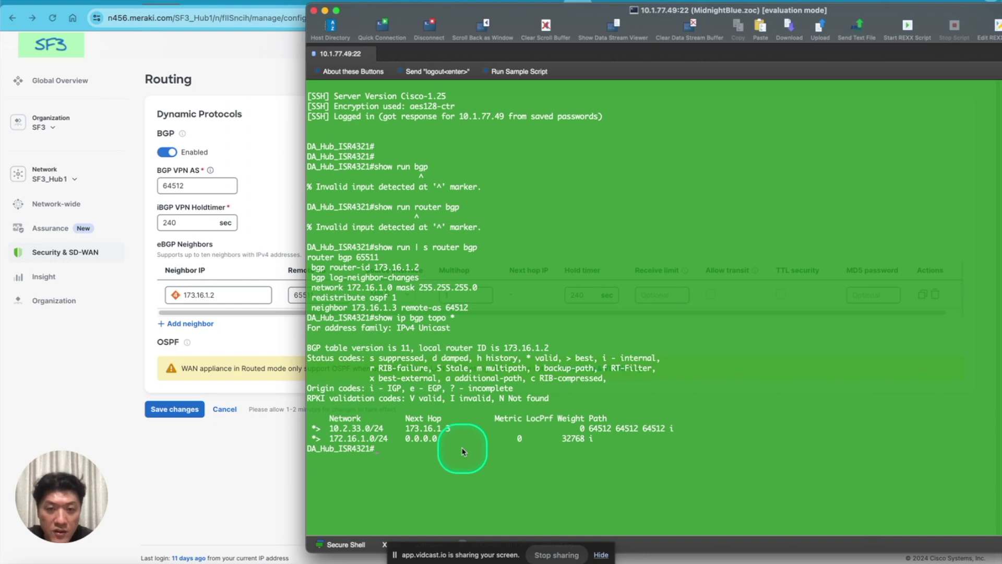
# Check the BGP peering details with "show ip bgp neighbors" and the peer summary with "show ip bgp sum"
pyautogui.write('show')
pyautogui.write('ip bgp neighbors')
pyautogui.press('Return')
pyautogui.write('show ip')
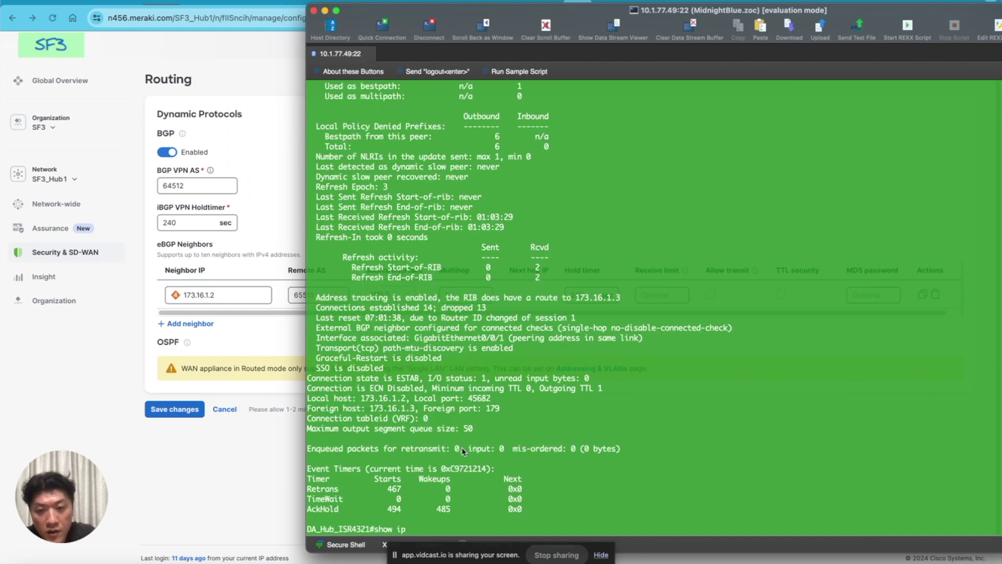
pyautogui.write(' bgp sum')
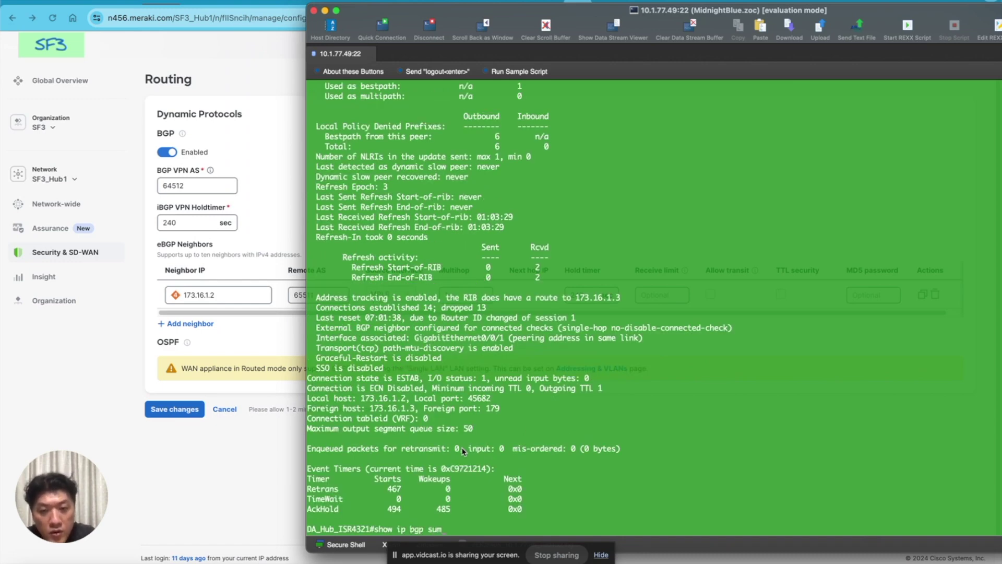
pyautogui.press('Return')
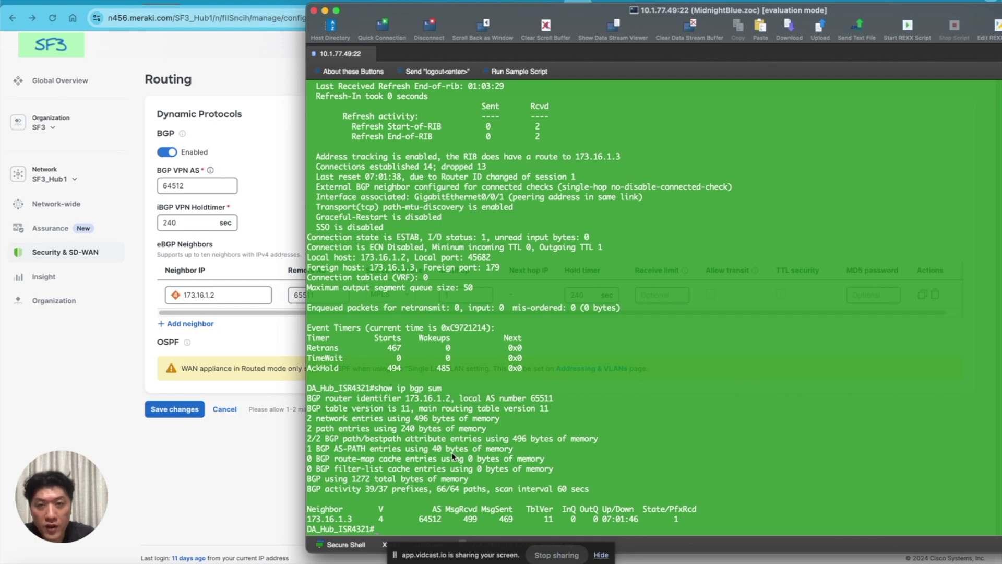
# Run "show run | s router bgp" again and examine the advertised network and the neighbor's remote AS
pyautogui.write('how ruyn')
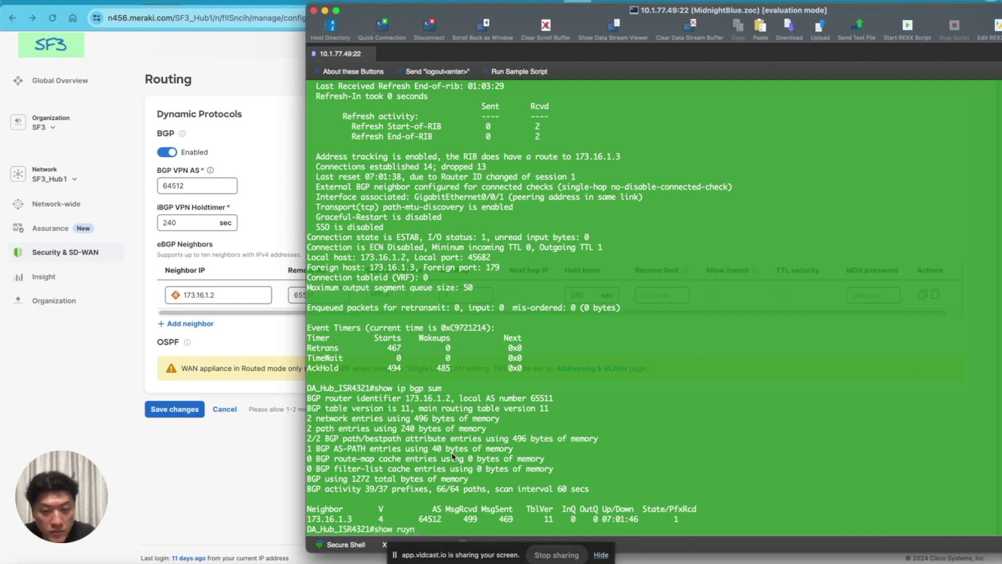
pyautogui.write('s route bgp')
pyautogui.press('Return')
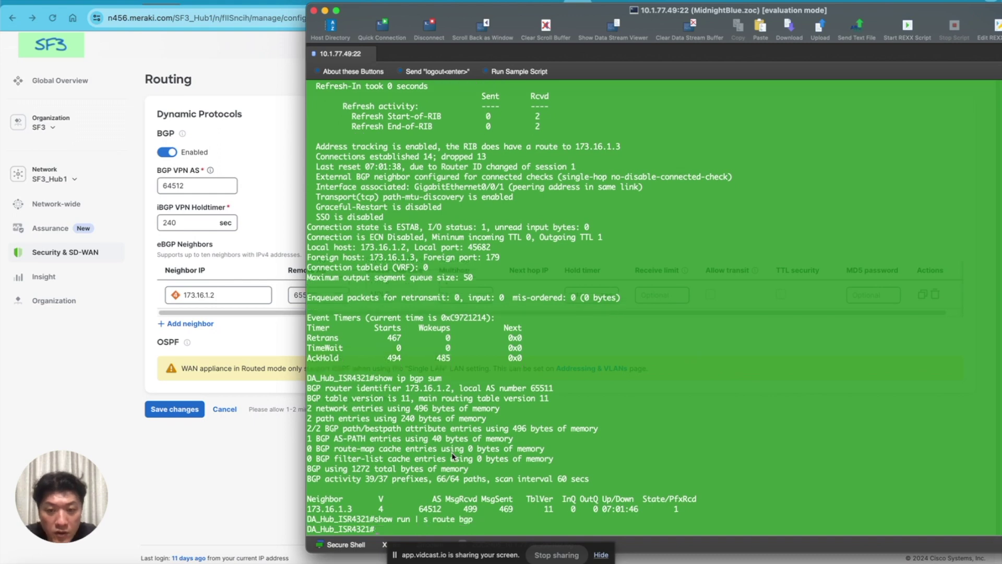
pyautogui.press('Up')
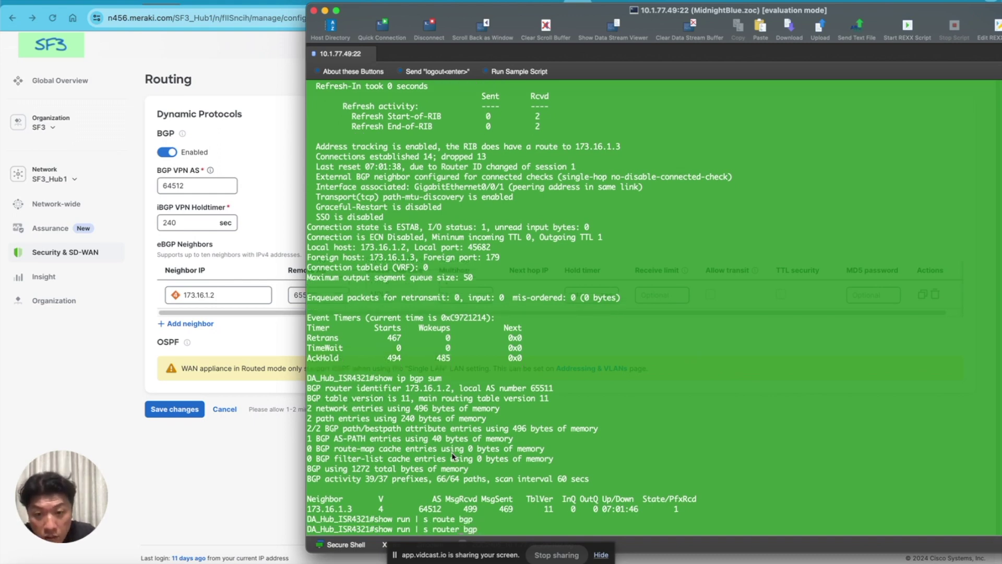
pyautogui.press('Return')
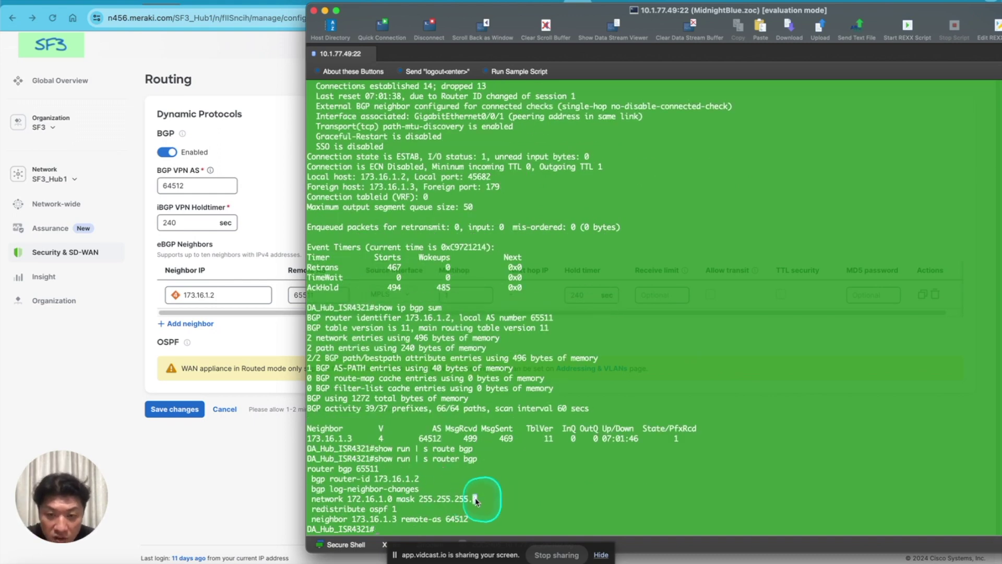
pyautogui.moveTo(477, 499); pyautogui.dragTo(351, 500)
pyautogui.click(351, 500)
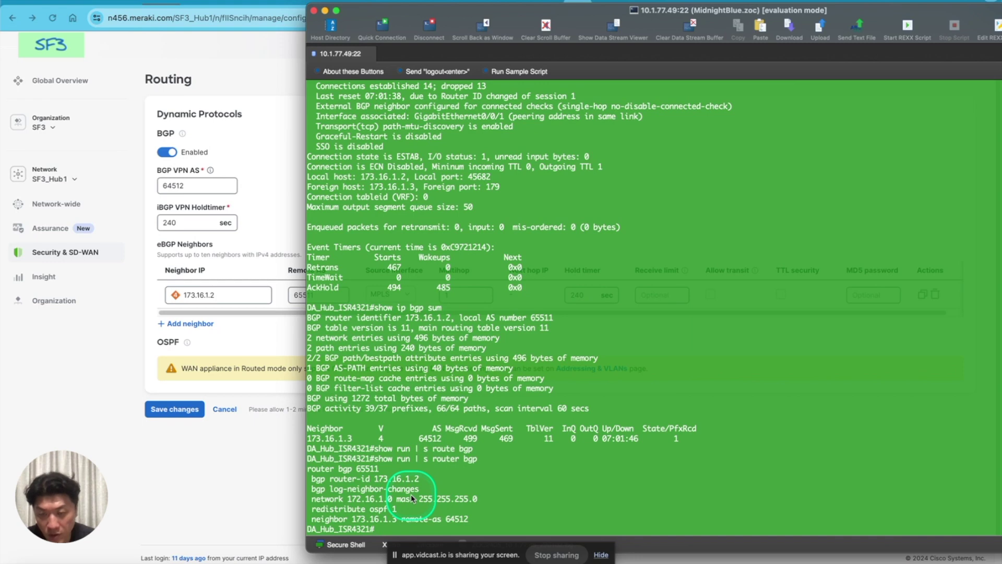
pyautogui.moveTo(471, 519); pyautogui.dragTo(452, 525)
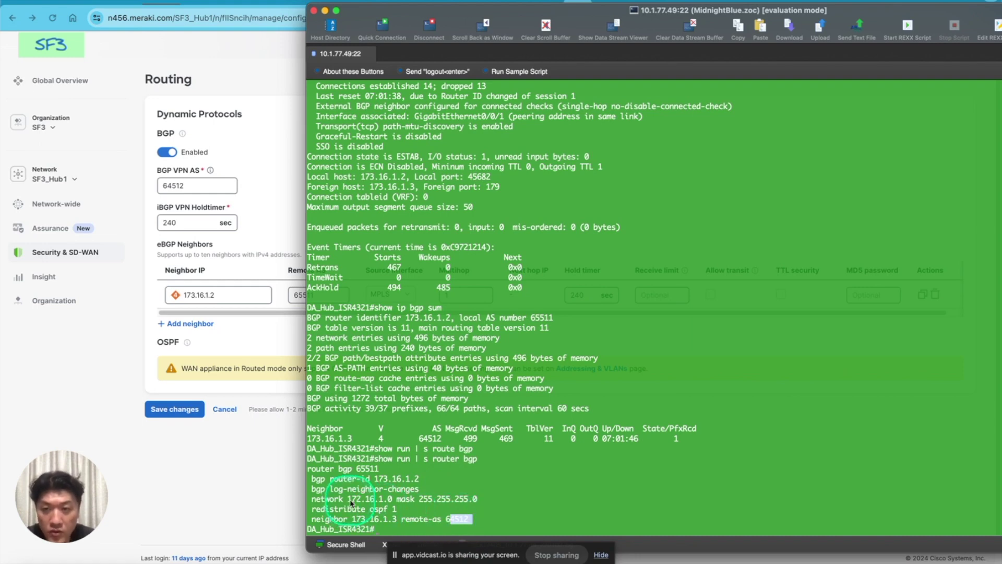
# Open the SF3_Hub1 route table in the dashboard and compare its 172.16.1.0/24 subnet with the router configuration in the terminal
pyautogui.click(192, 478)
pyautogui.moveTo(79, 258)
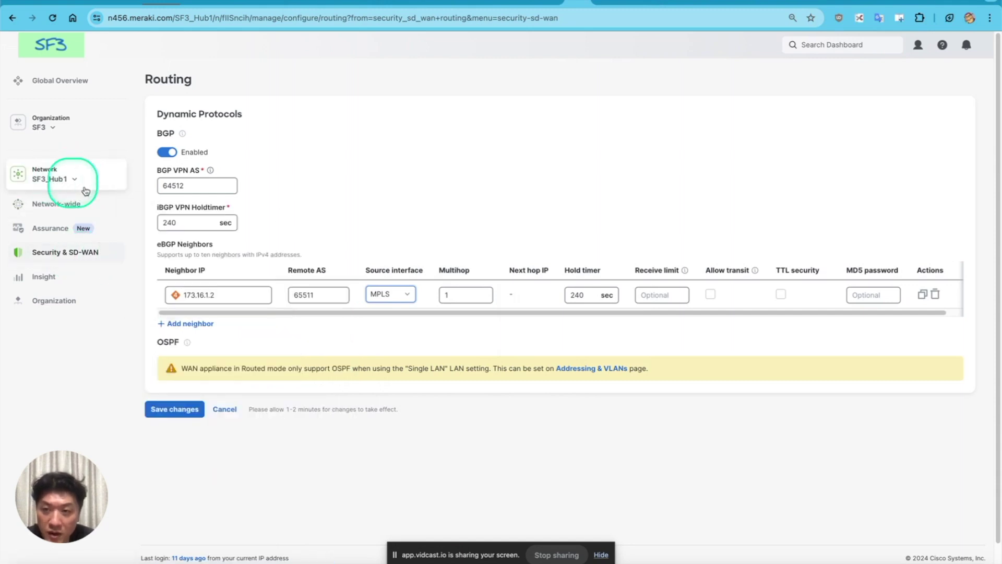
pyautogui.click(173, 316)
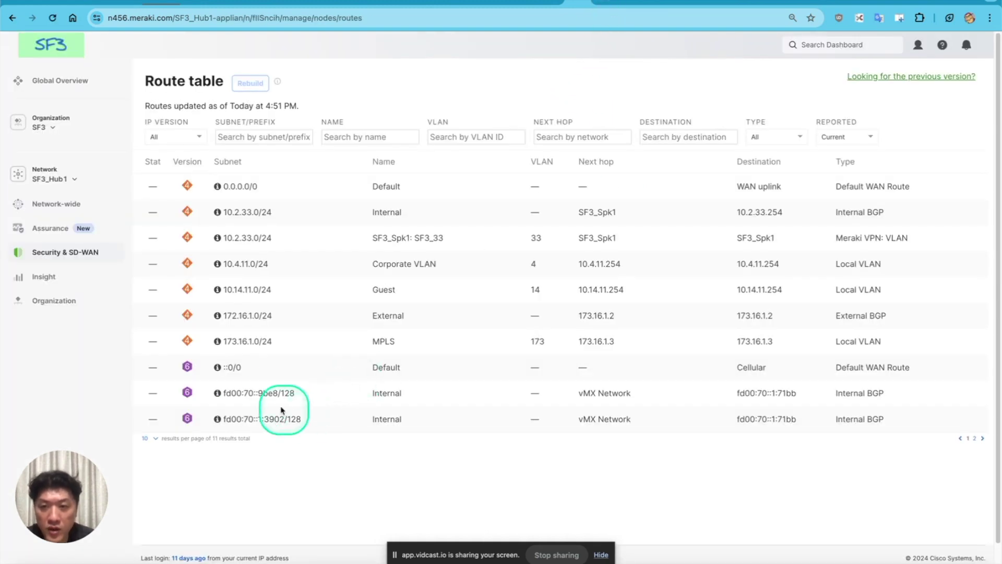
pyautogui.moveTo(222, 316); pyautogui.dragTo(272, 317)
pyautogui.press('super+Tab')
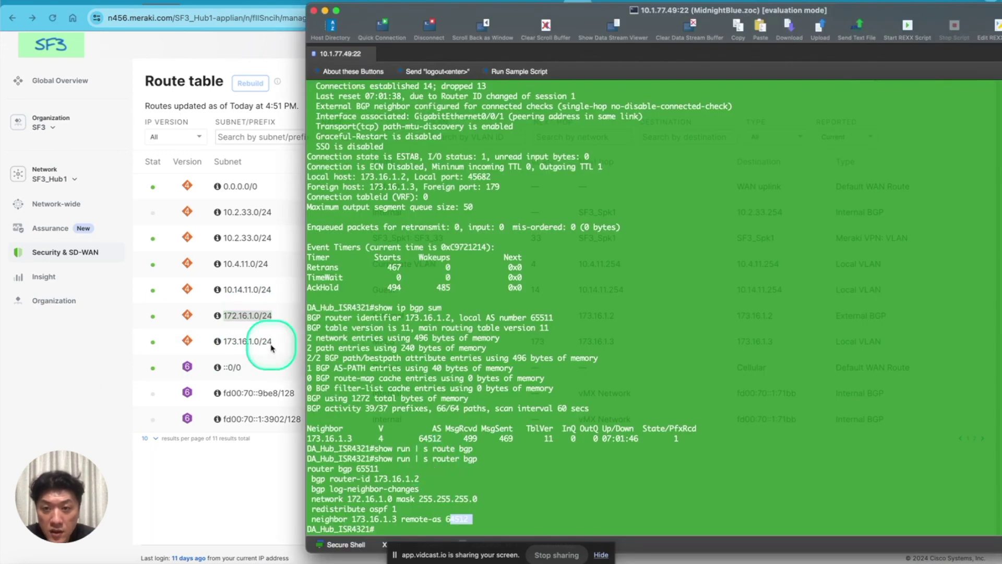
# Examine the name, type and destination of the 172.16.1.0/24 route in the hub's route table
pyautogui.click(271, 472)
pyautogui.doubleClick(389, 315)
pyautogui.moveTo(906, 318); pyautogui.dragTo(846, 316)
pyautogui.moveTo(774, 316); pyautogui.dragTo(739, 313)
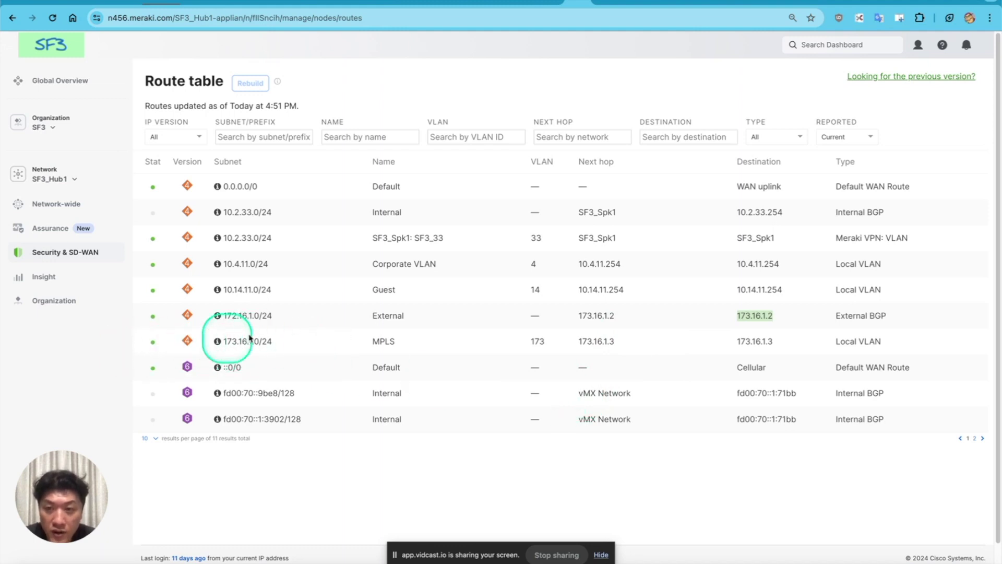
pyautogui.moveTo(274, 316); pyautogui.dragTo(223, 315)
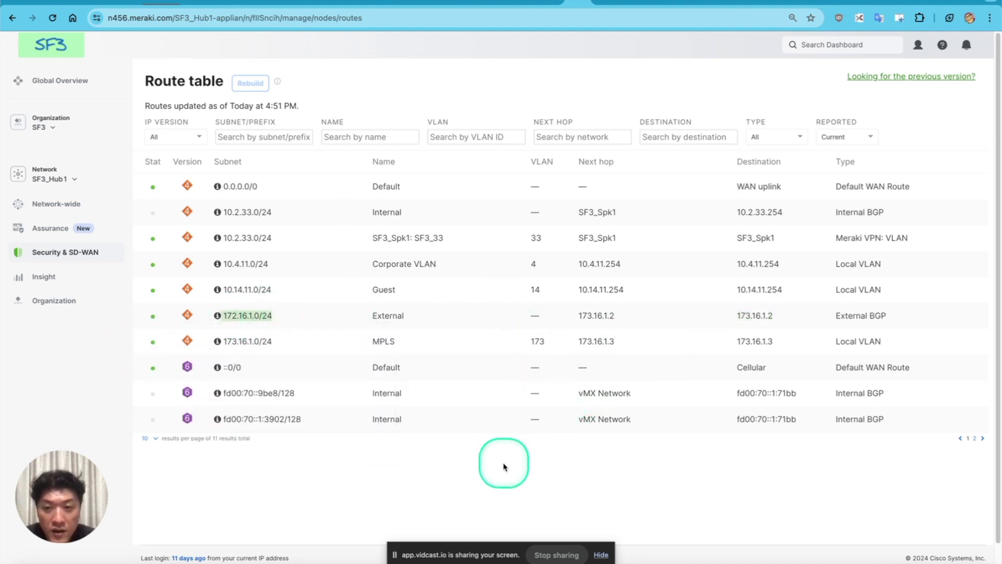
pyautogui.click(505, 460)
pyautogui.press('super+Tab')
pyautogui.press('super+Tab')
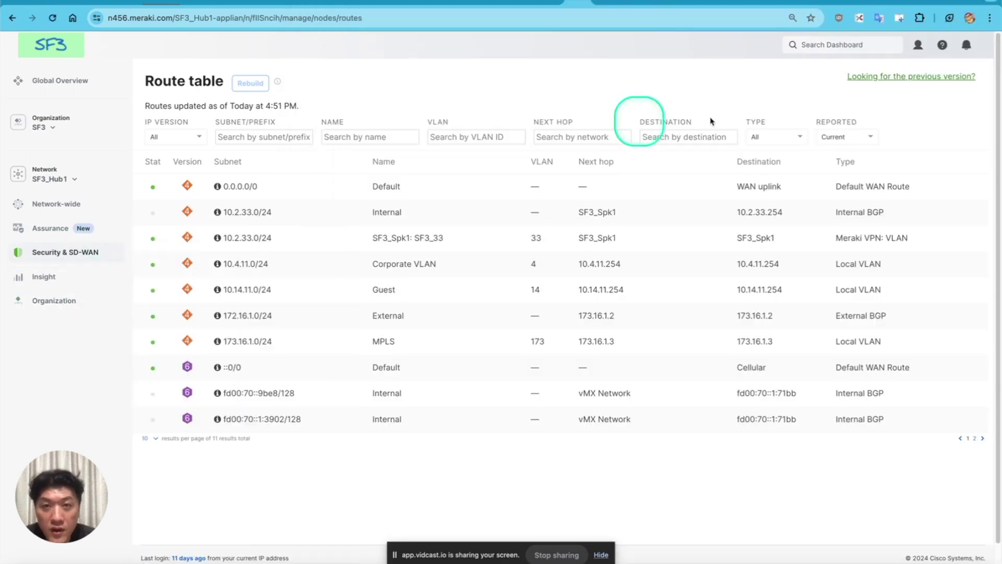
# Open the SF3_Spk1 teleworker gateway's route table and check the type of the 172.16.1.0/24 route
pyautogui.hotkey('ctrl', 'Tab')
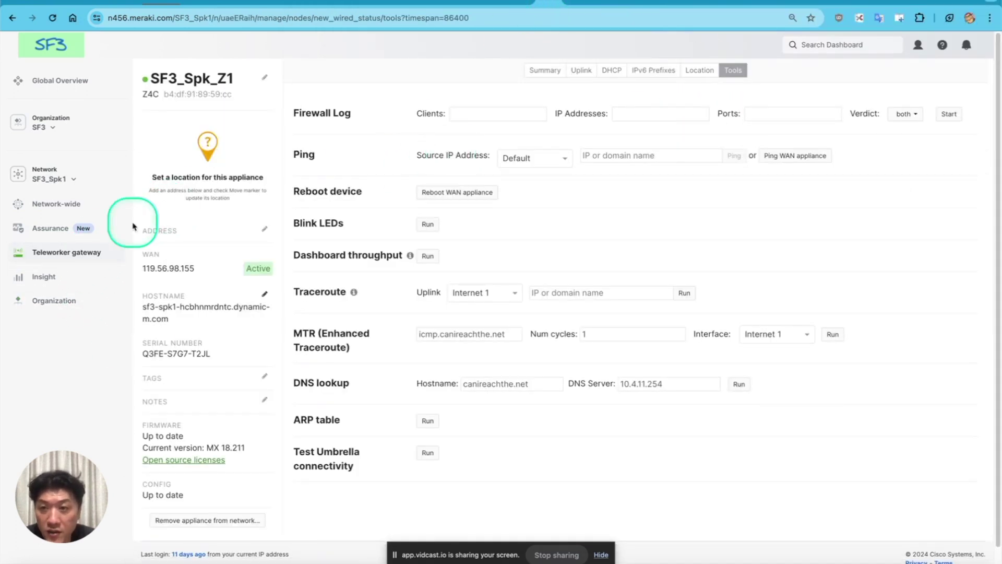
pyautogui.moveTo(62, 253)
pyautogui.click(164, 339)
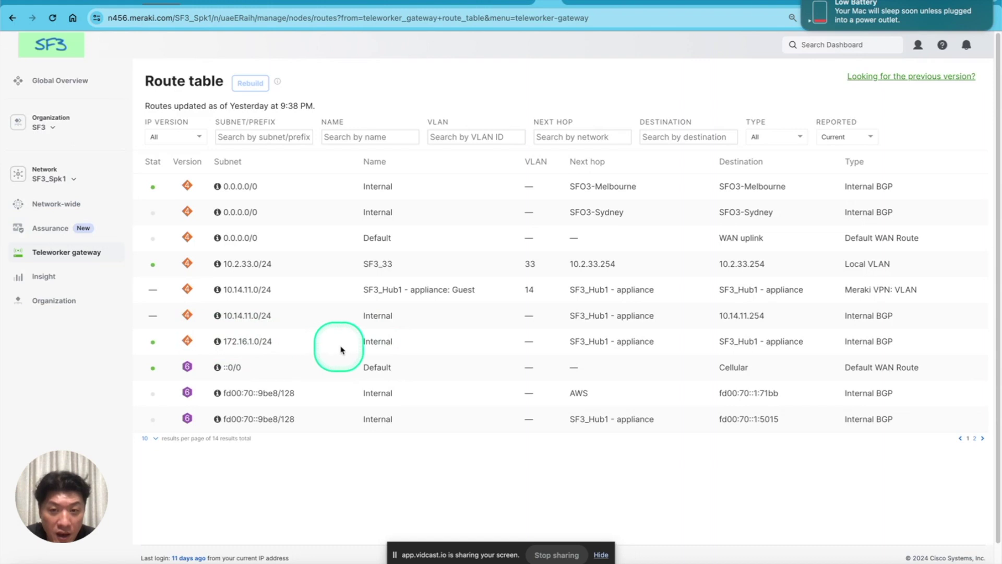
pyautogui.moveTo(894, 342); pyautogui.dragTo(847, 343)
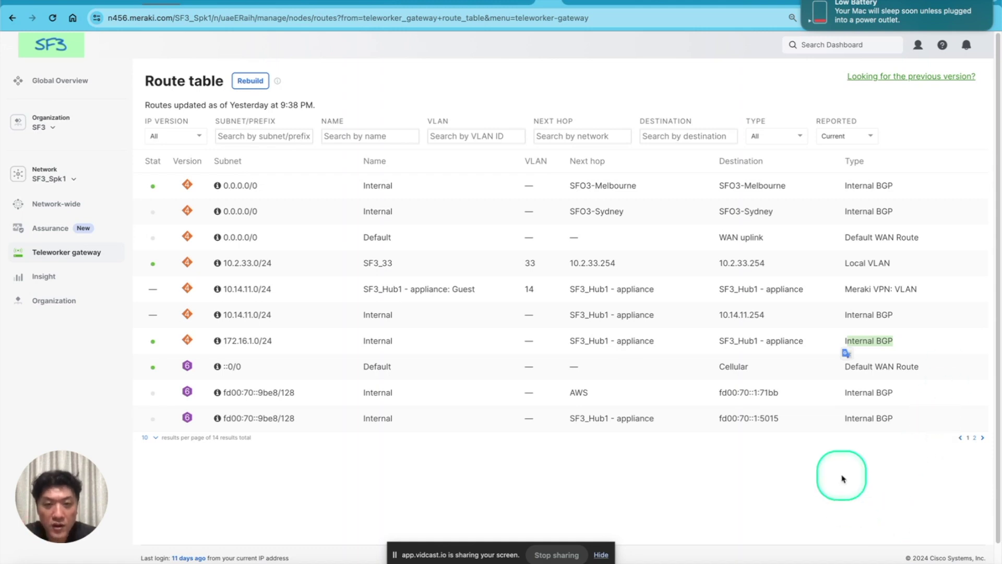
pyautogui.moveTo(67, 256)
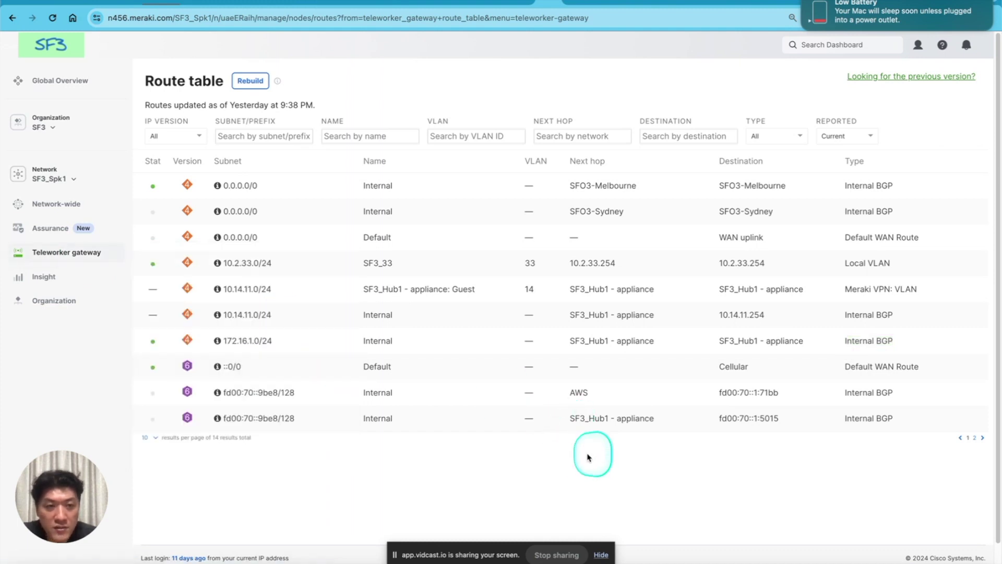
# Examine the 10.2.33.0/24 subnet and its route type in the SF3_Spk1 route table
pyautogui.moveTo(223, 262); pyautogui.dragTo(264, 263)
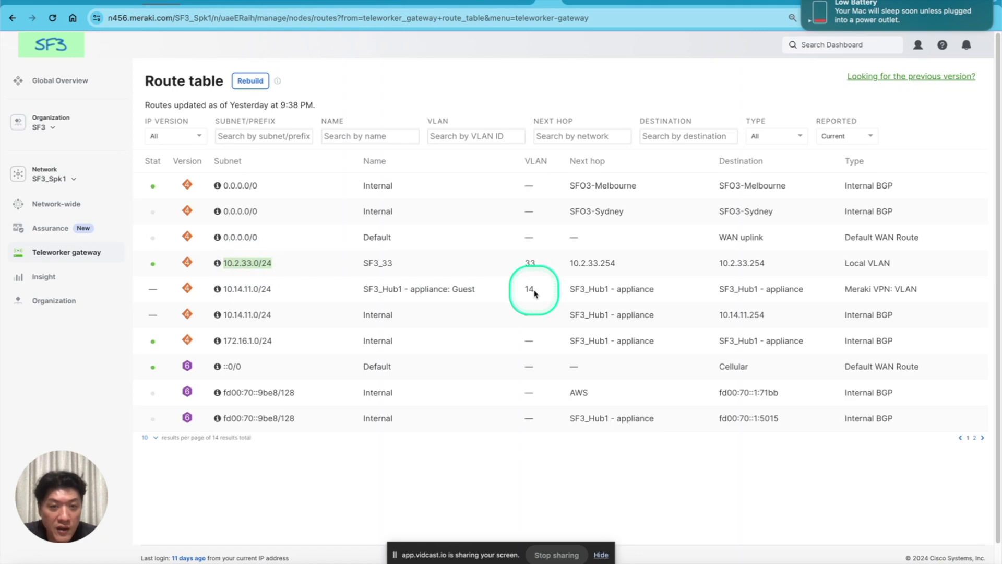
pyautogui.click(894, 266)
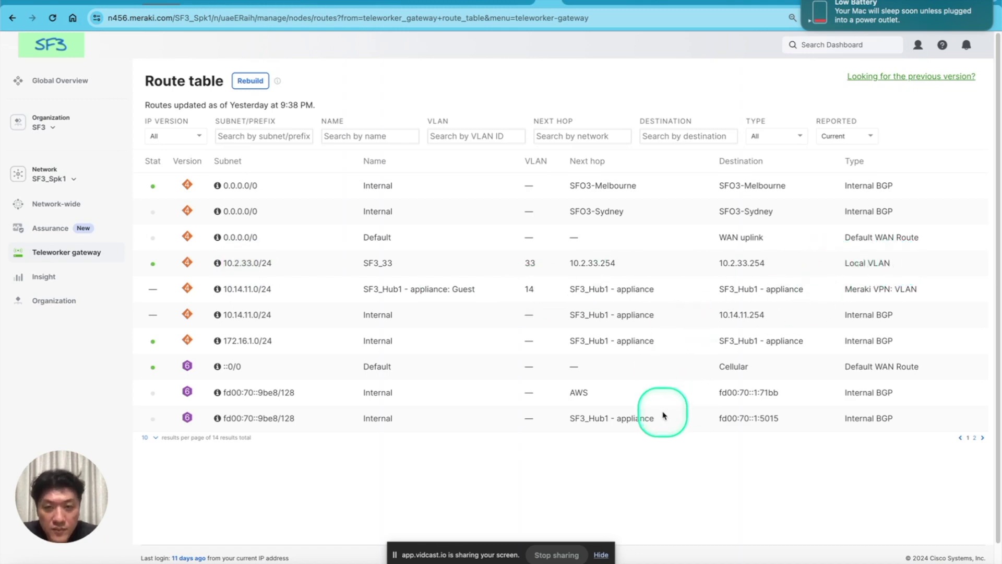
# Switch to the router terminal, run "show ip route bgp" and examine the learned BGP route and its next hop
pyautogui.press('super+Tab')
pyautogui.click(668, 345)
pyautogui.write('show ip ')
pyautogui.write('rouite')
pyautogui.write('e bgp')
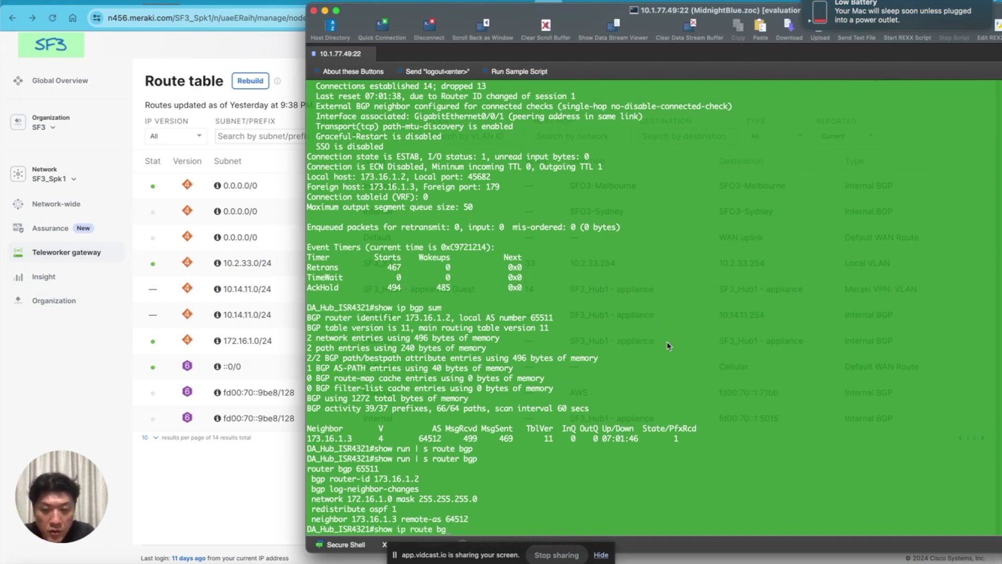
pyautogui.press('Return')
pyautogui.moveTo(345, 519); pyautogui.dragTo(391, 524)
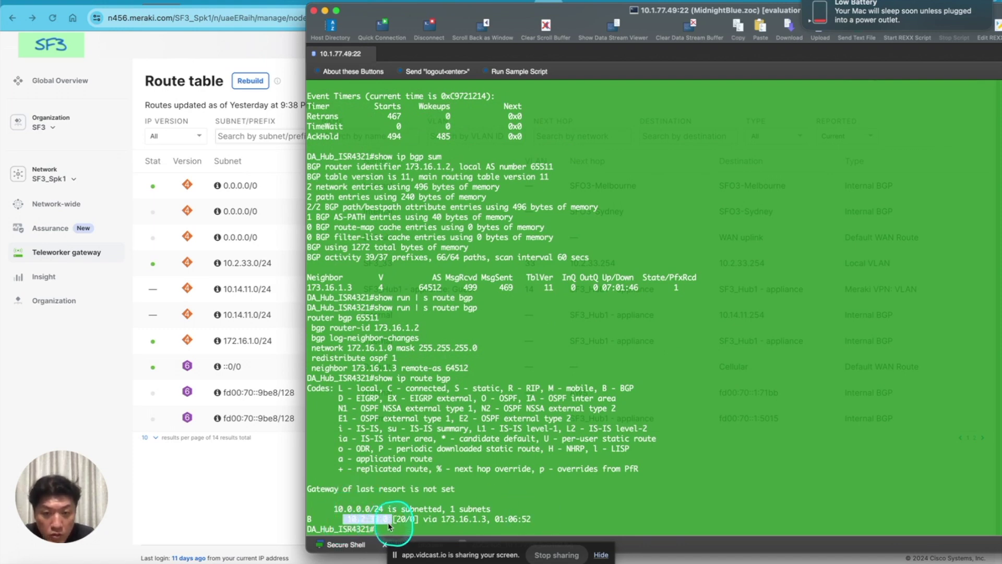
pyautogui.click(462, 524)
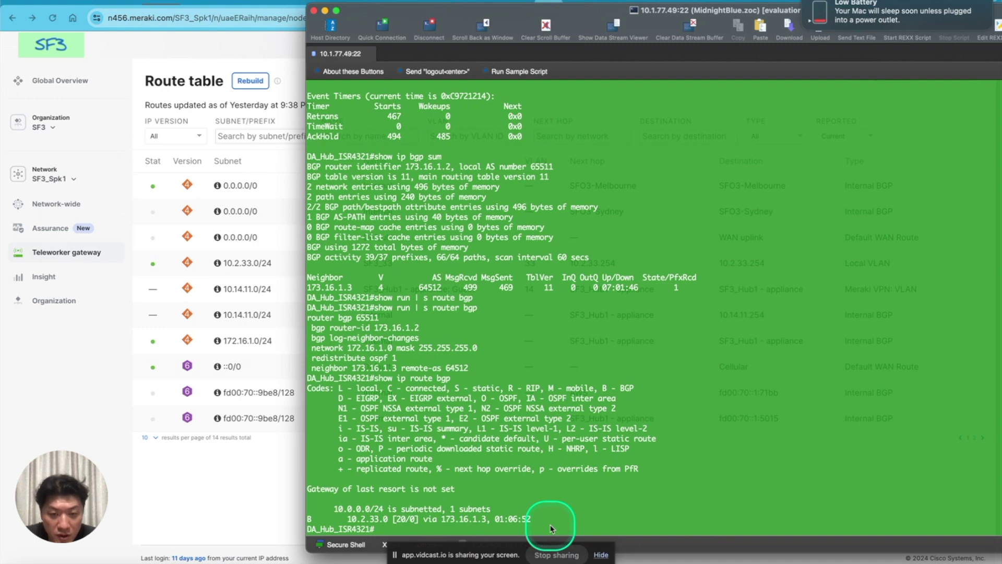
# Compare the 10.2.33.0/24 subnet in the SF3_Spk1 route table with the BGP route in the router terminal
pyautogui.click(235, 481)
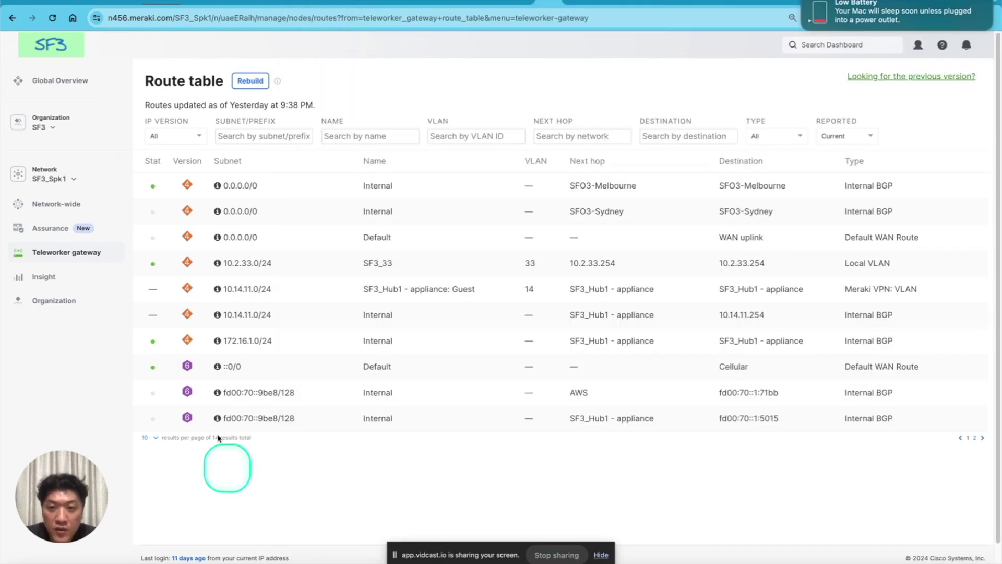
pyautogui.moveTo(222, 262); pyautogui.dragTo(271, 262)
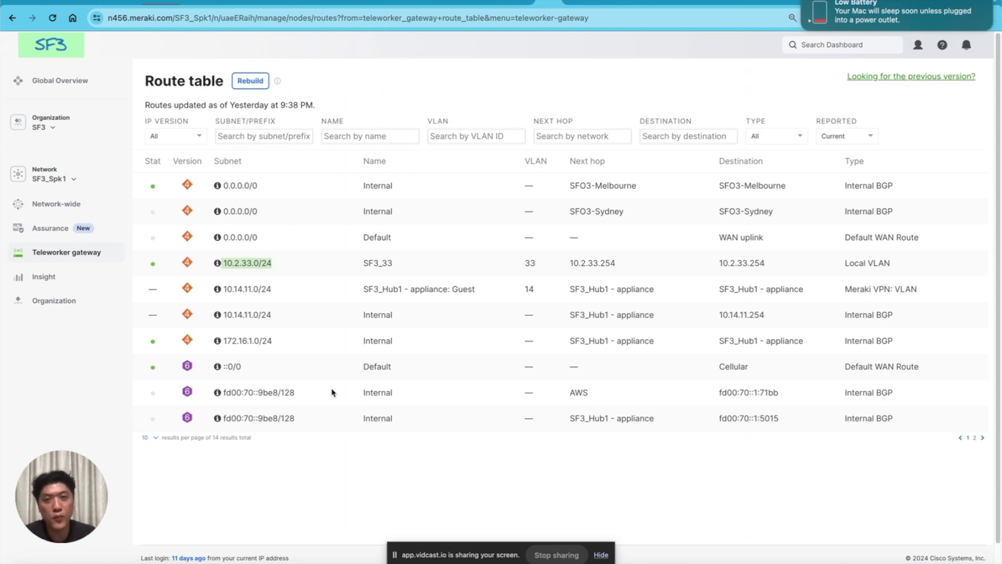
pyautogui.press('super+Tab')
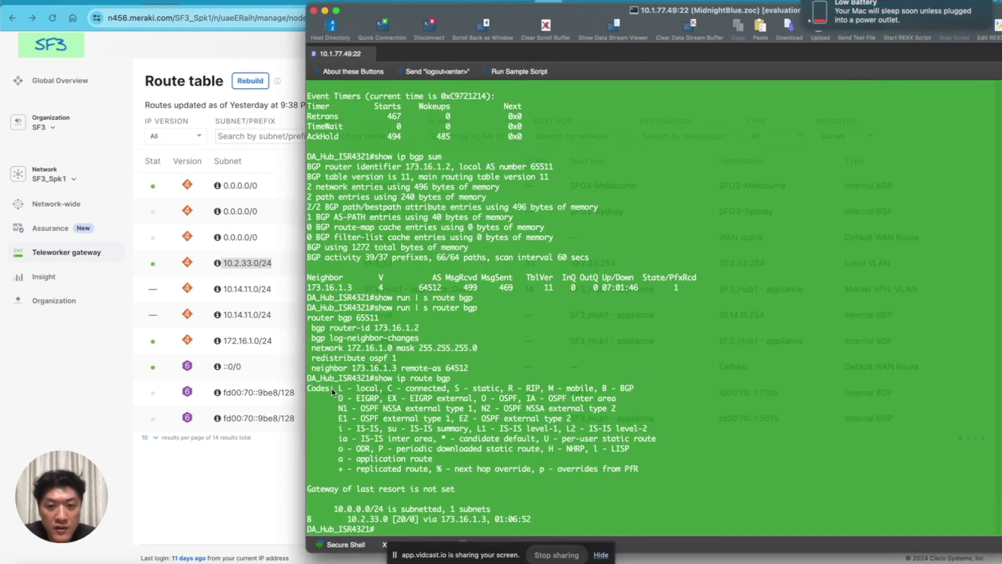